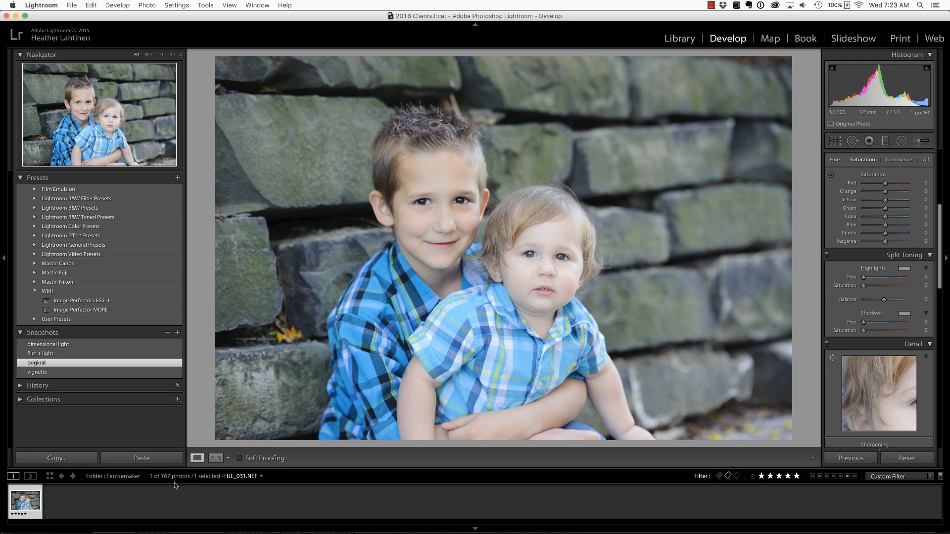
Step: Compare the vignette, dimensional light, film + light and original snapshots, ending on the original
click(82, 375)
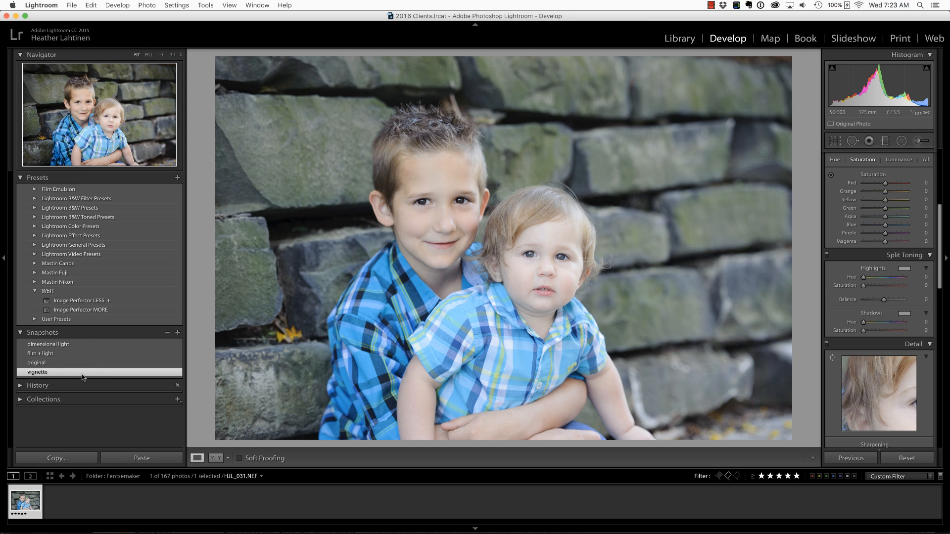
click(82, 345)
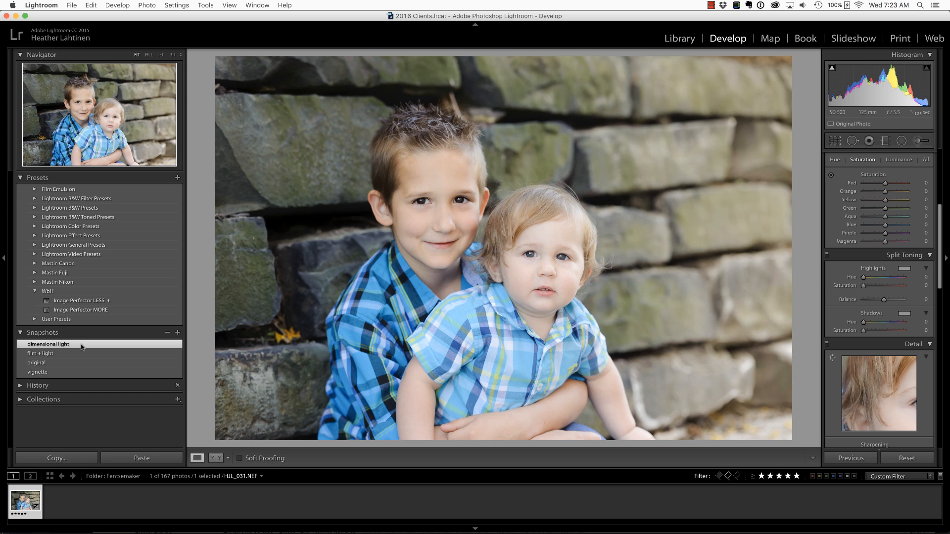
click(77, 354)
click(74, 363)
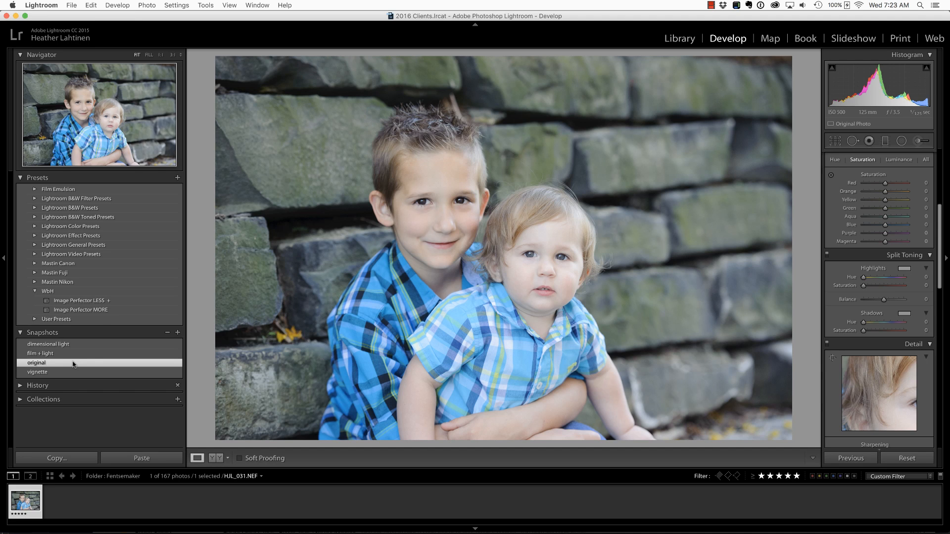
Step: Apply the Image Perfector LESS + preset, lower Exposure to -0.30 and warm the white balance to Temp 5,908
click(111, 302)
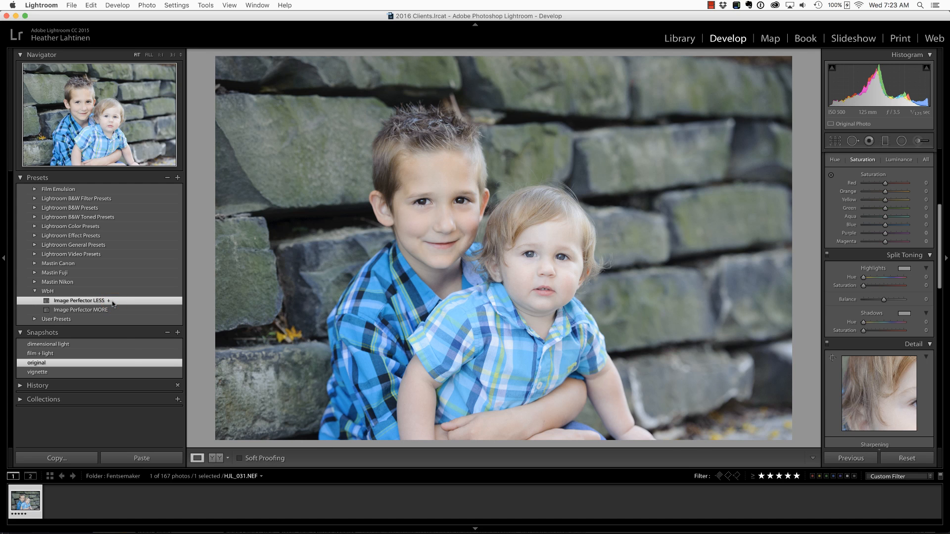
scroll(930, 159, up, 10)
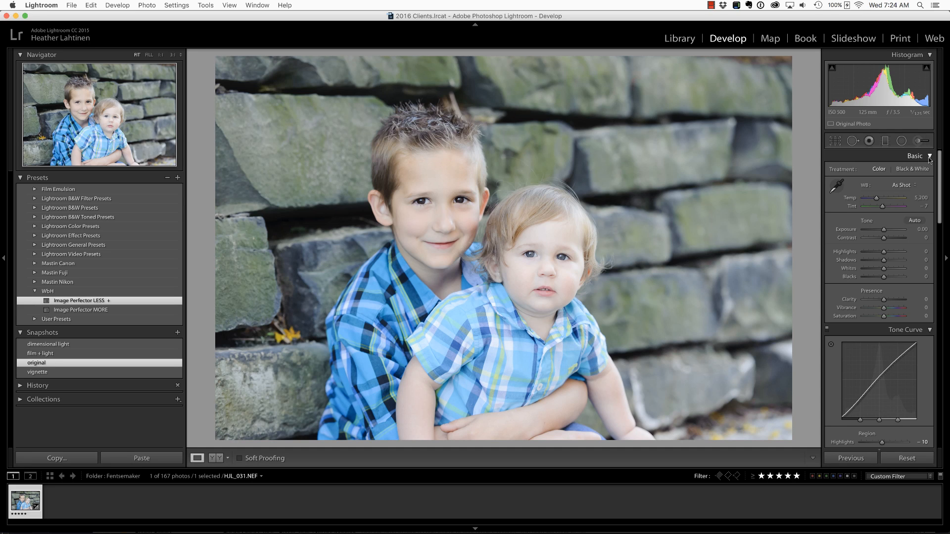
drag(884, 229, 871, 218)
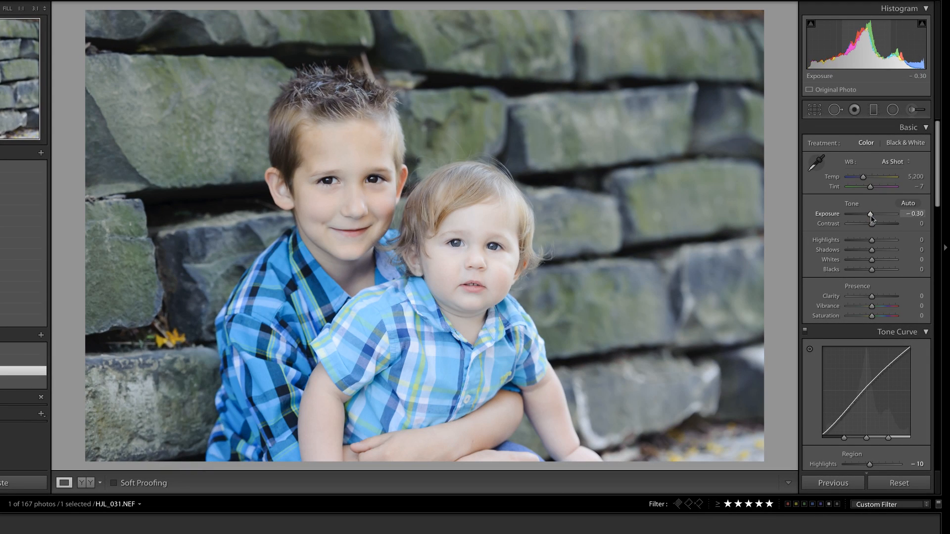
mouse_move(863, 177)
mouse_down()
mouse_move(871, 187)
mouse_move(865, 177)
mouse_up()
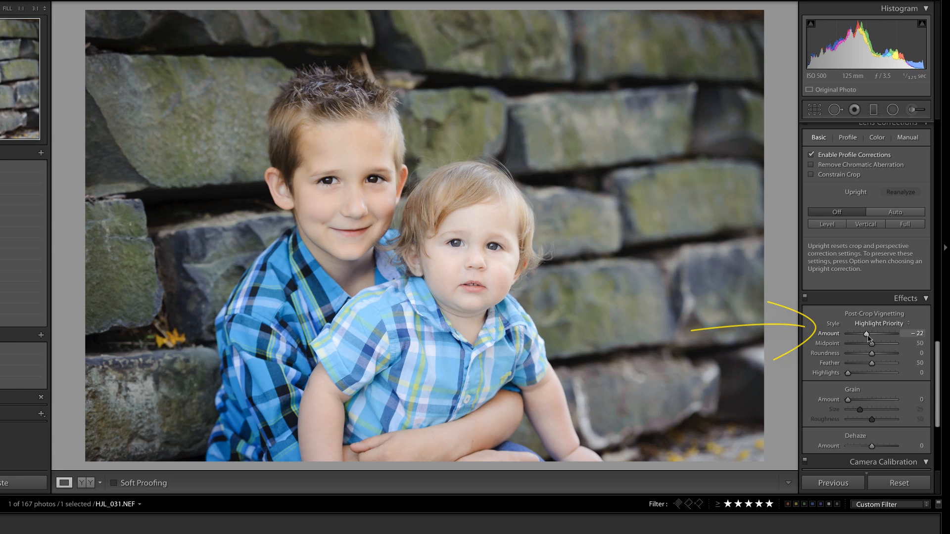
Step: Try darkening the stone background around the boys with the Adjustment Brush at Exposure -0.29, Highlights -17 and Shadows -10
key(k)
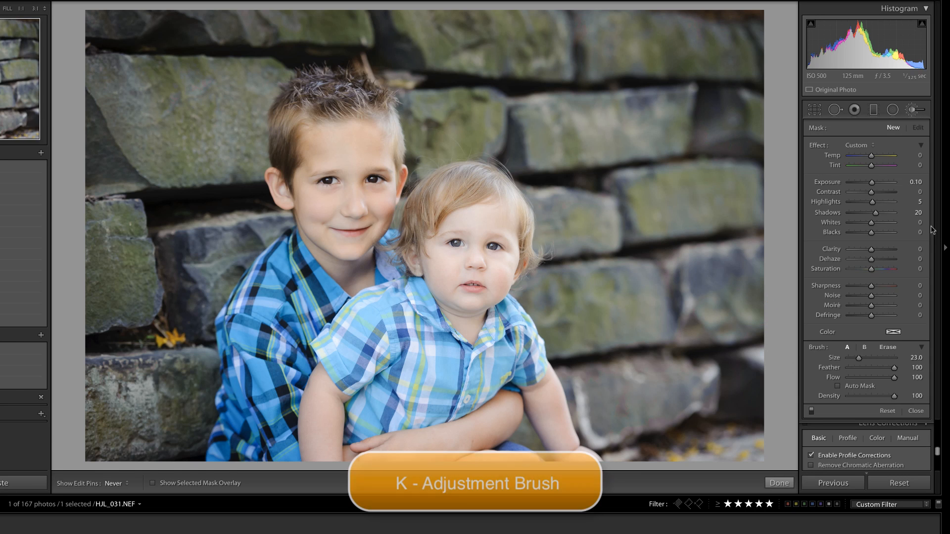
drag(872, 182, 869, 213)
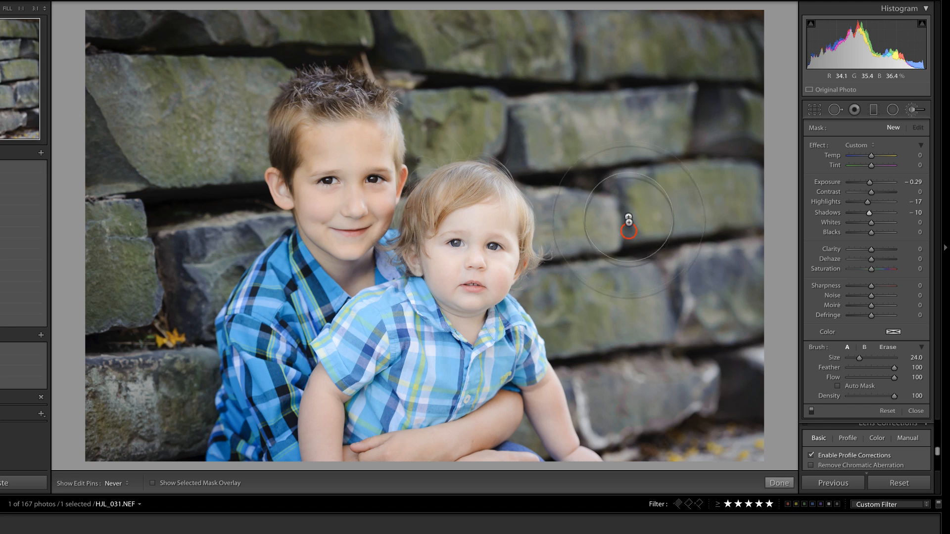
key(])
mouse_move(640, 421)
mouse_down()
mouse_move(646, 170)
mouse_move(591, 68)
mouse_move(703, 55)
mouse_move(732, 420)
mouse_up()
drag(188, 93, 129, 410)
key(k)
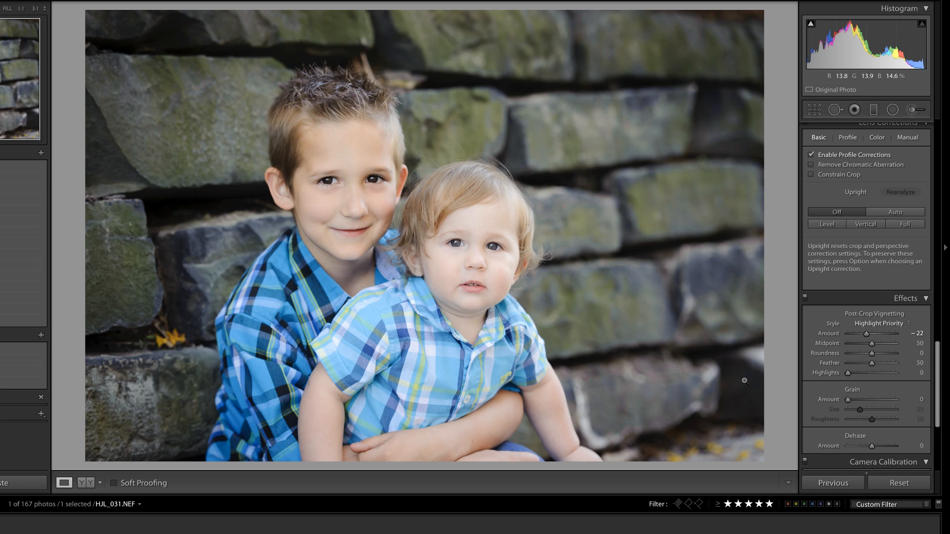
Step: Compare the vignetted edit with the unedited photo
key(backslash)
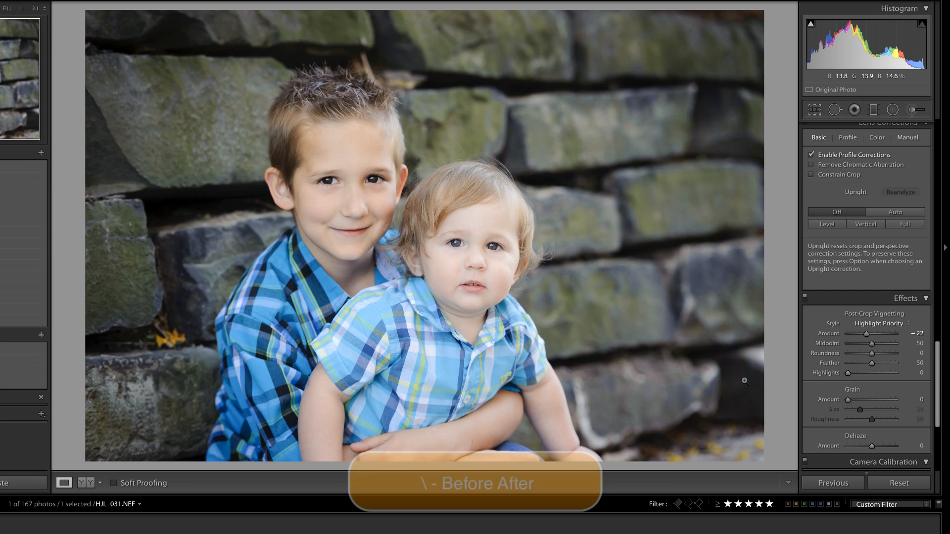
key(backslash)
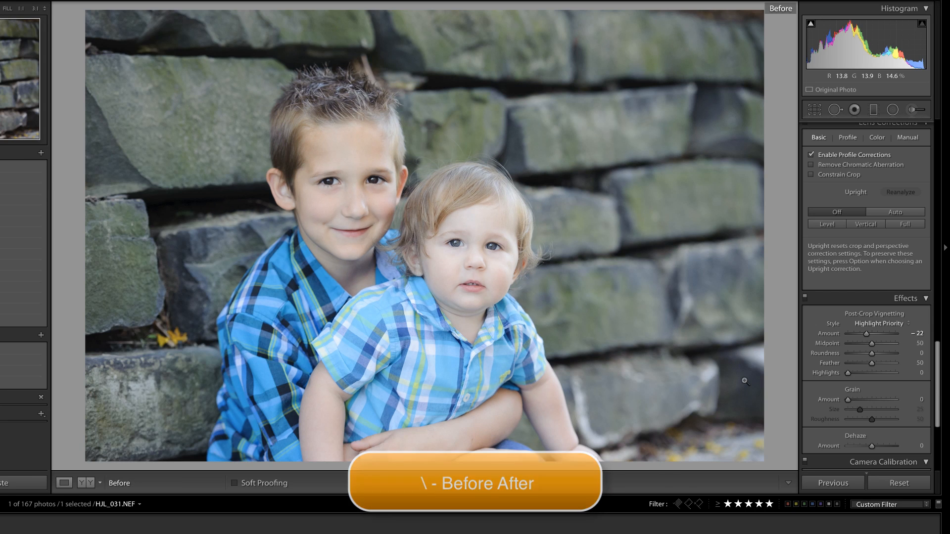
key(backslash)
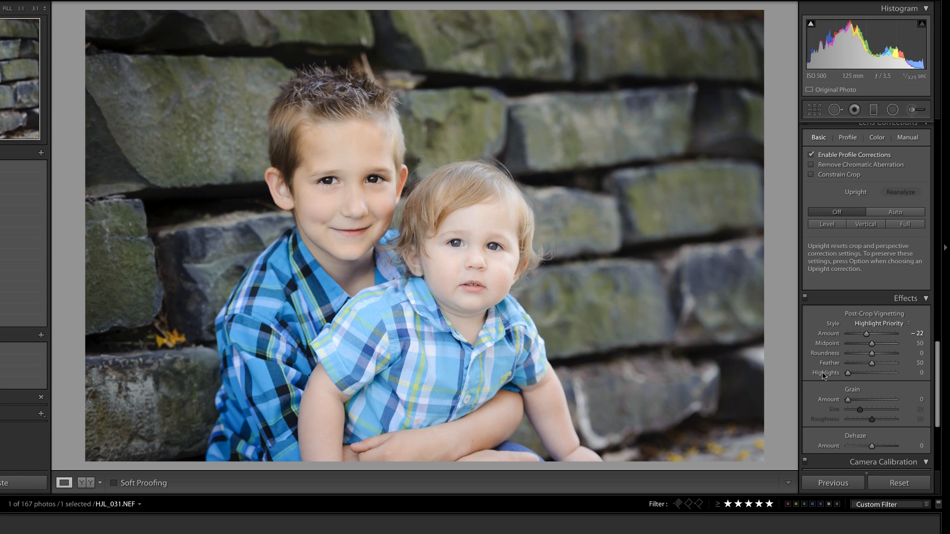
Step: Reset the post-crop vignette Amount to 0 and delete the darkening brush adjustment
click(866, 334)
double_click(867, 334)
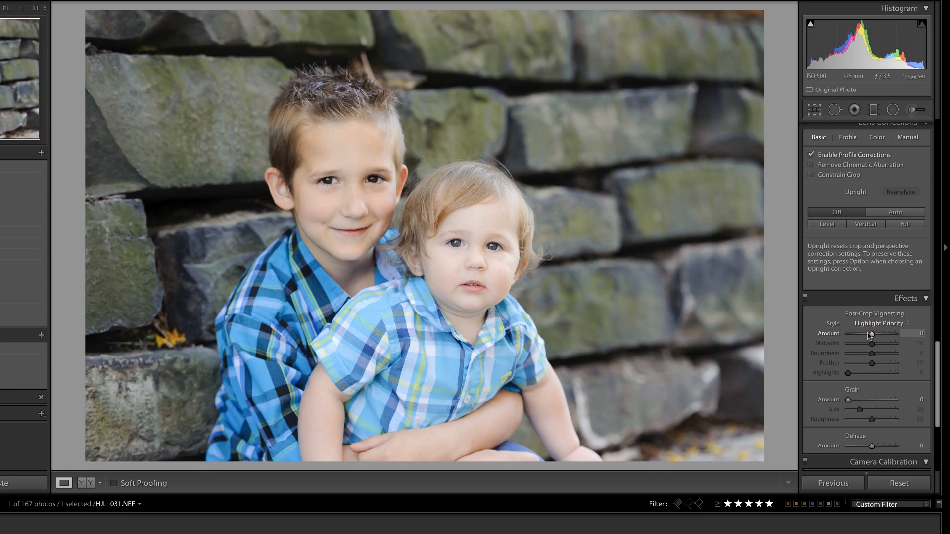
key(k)
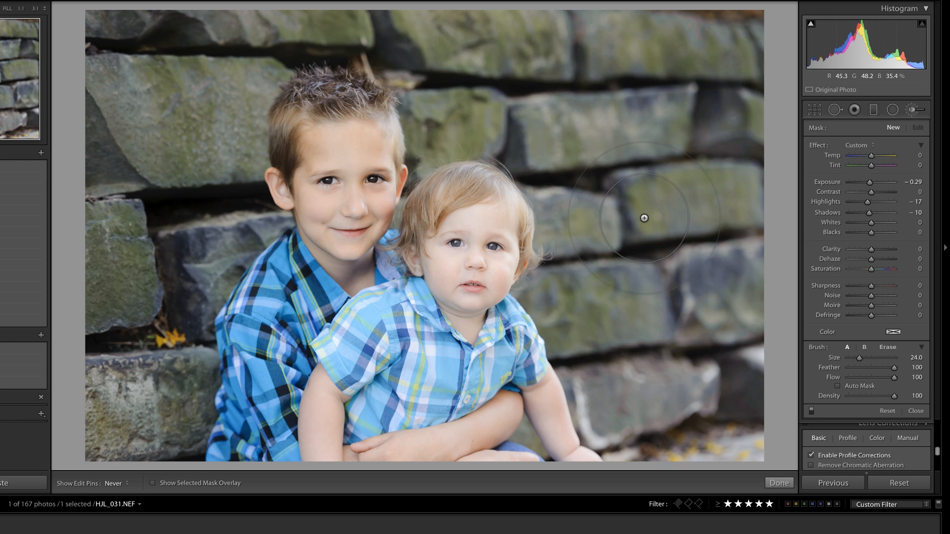
click(630, 231)
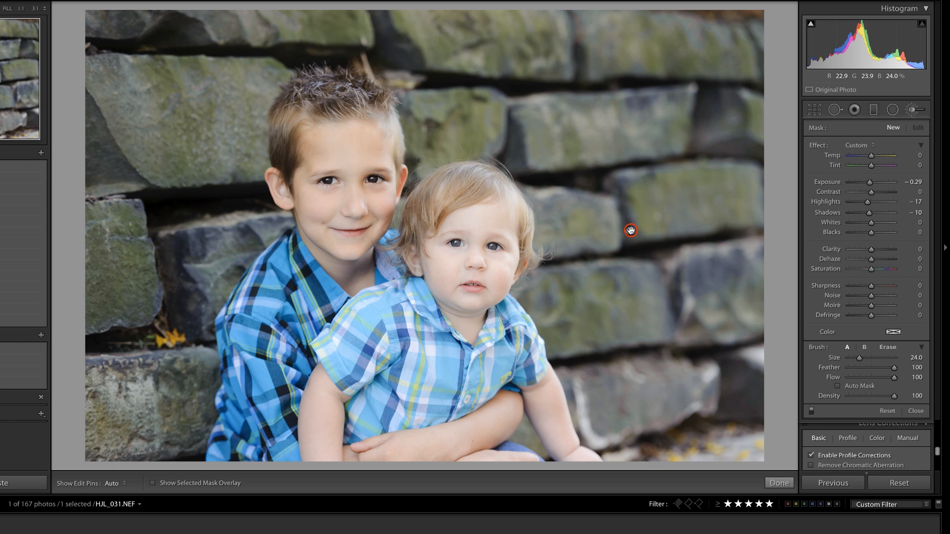
key(Delete)
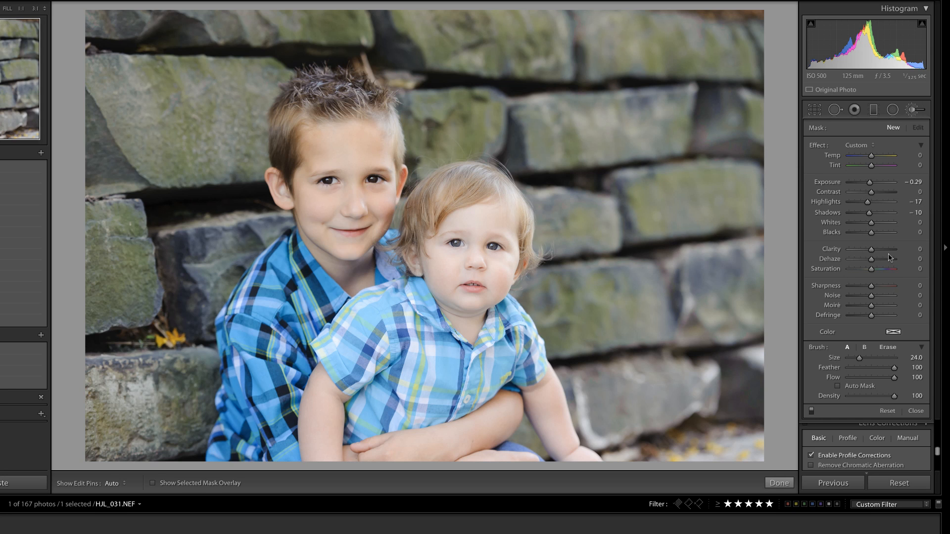
Step: Add a graduated filter with the WbH Warm Sunlight effect from the photo's right edge in to the toddler's face
key(m)
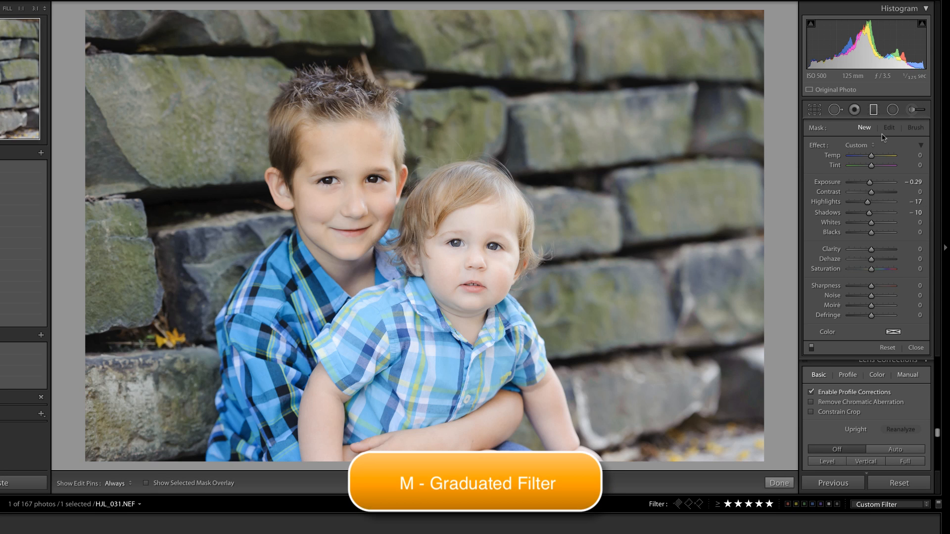
click(866, 145)
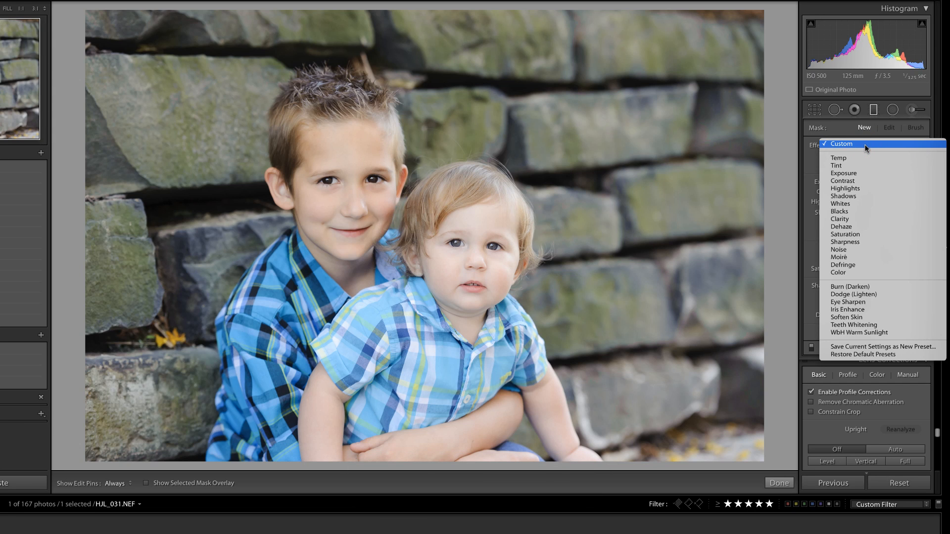
click(889, 331)
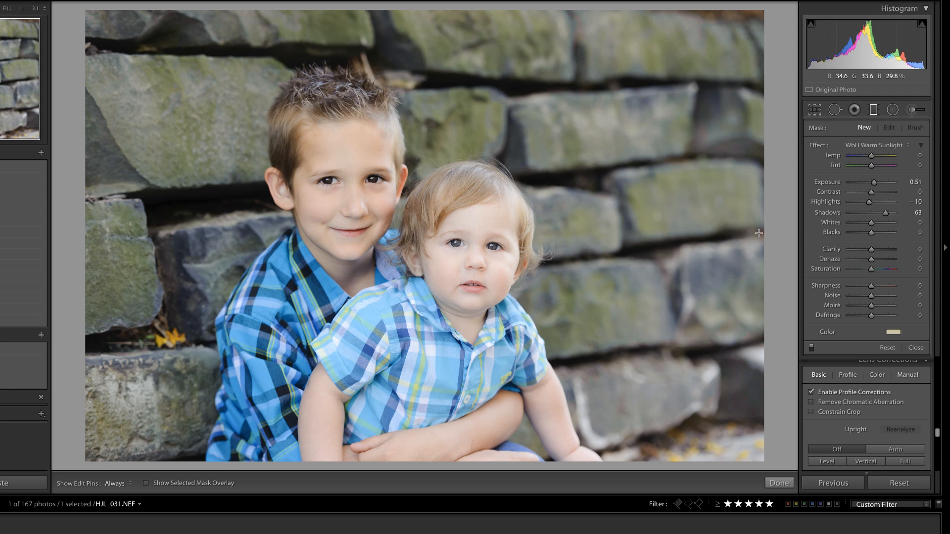
drag(767, 226, 450, 245)
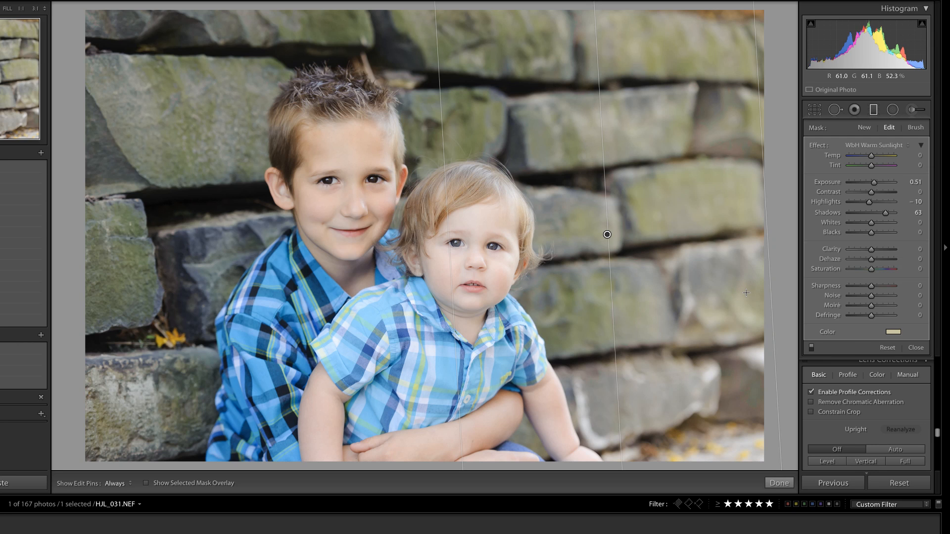
Step: Try brushing the WbH Warm Sunlight effect over the stones on the photo's left side
key(k)
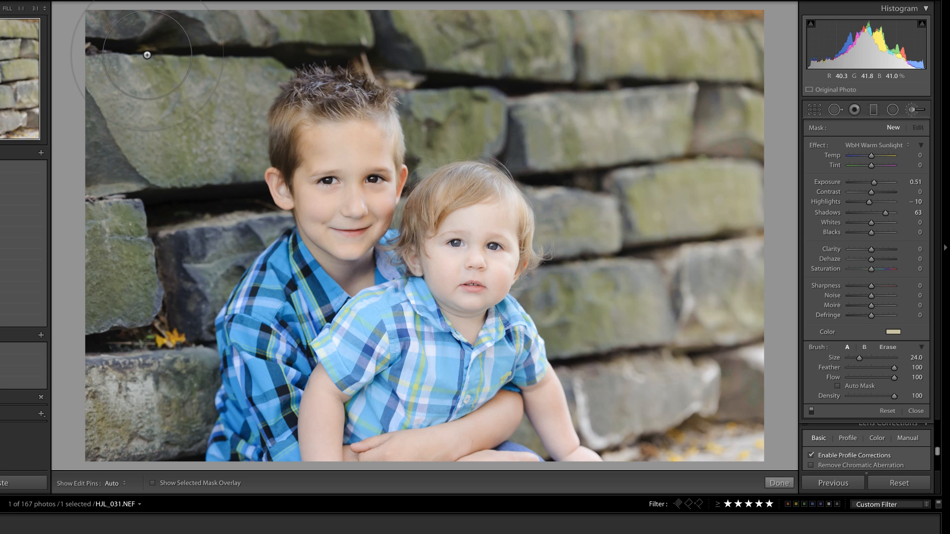
drag(154, 45, 151, 149)
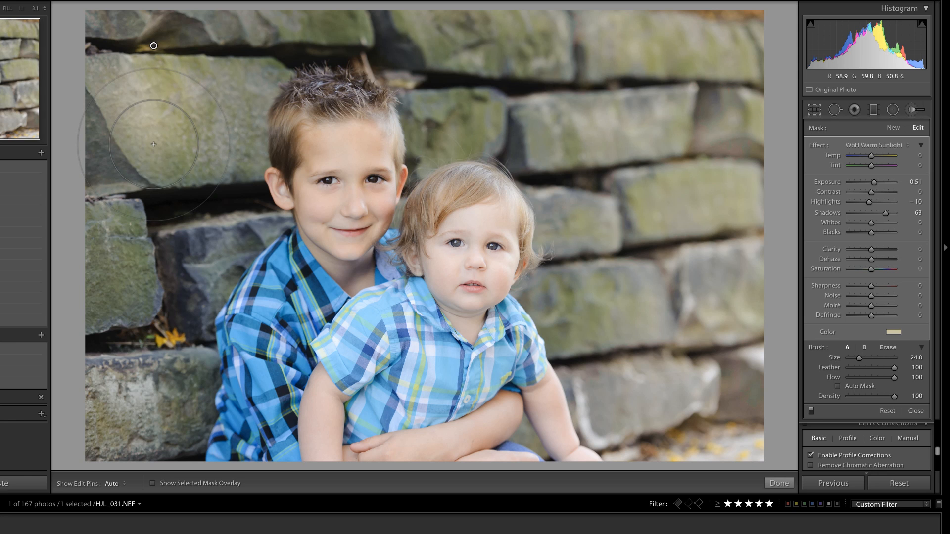
click(154, 45)
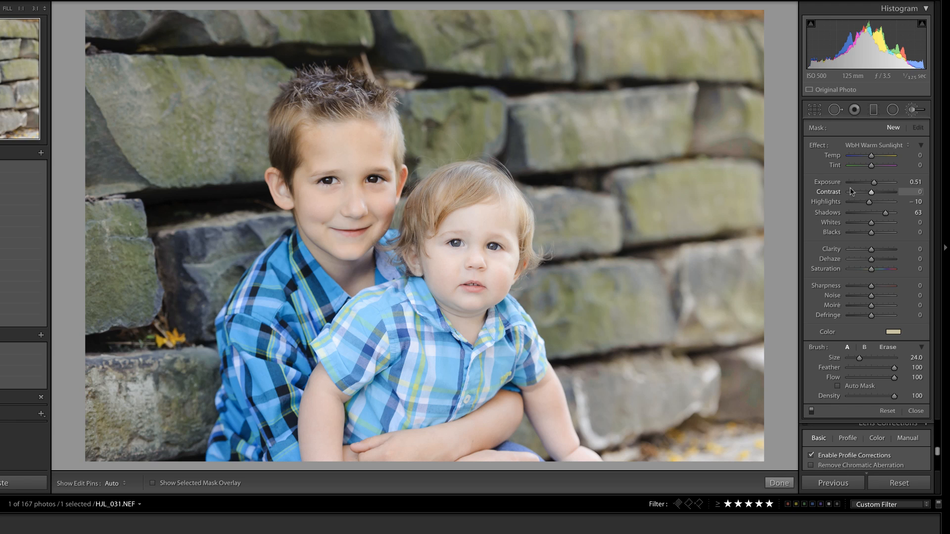
Step: Reset the brush effect, darken the photo's left-side stones with Exposure -1.17 and Shadows -37, and ease back the strength
alt+click(817, 146)
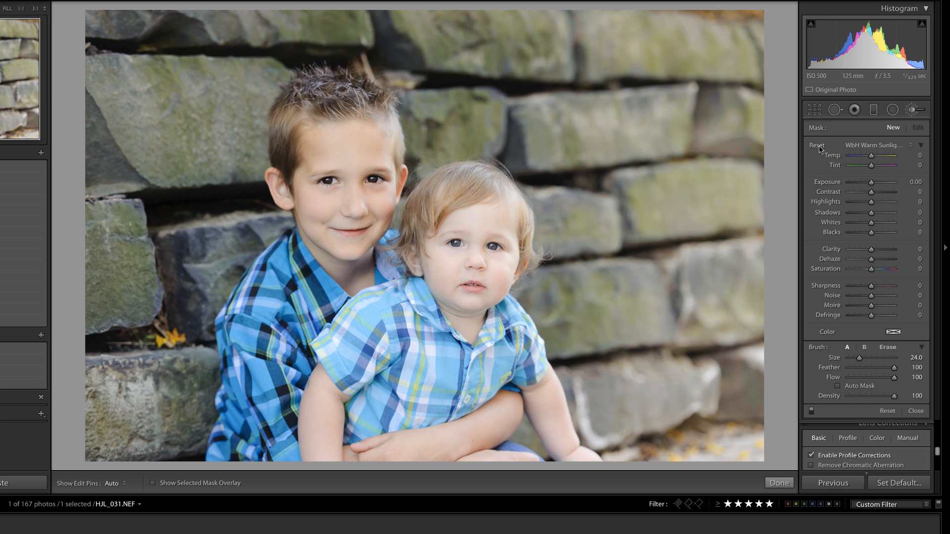
drag(871, 183, 863, 213)
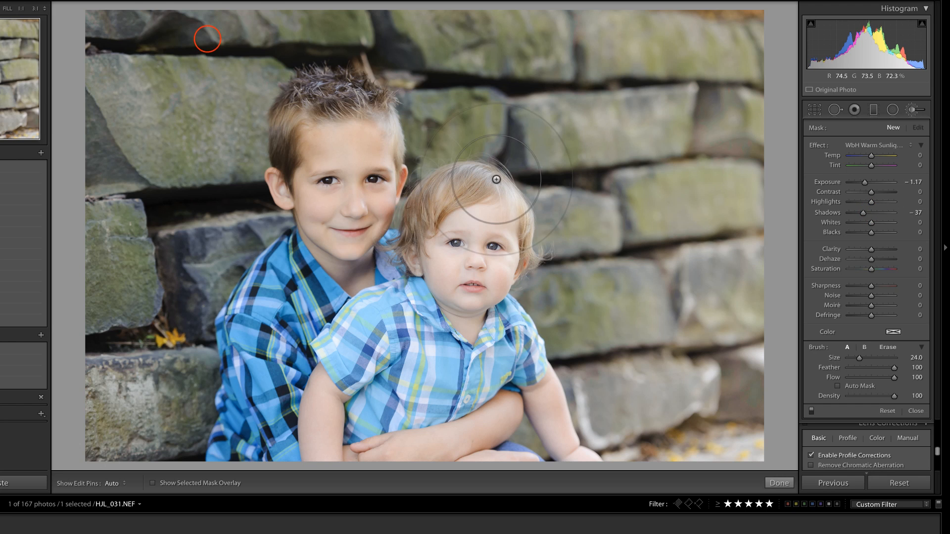
mouse_move(208, 40)
mouse_down()
mouse_move(150, 422)
mouse_move(137, 274)
mouse_move(146, 75)
mouse_move(136, 49)
mouse_move(80, 195)
mouse_move(53, 429)
mouse_move(67, 443)
mouse_move(203, 141)
mouse_up()
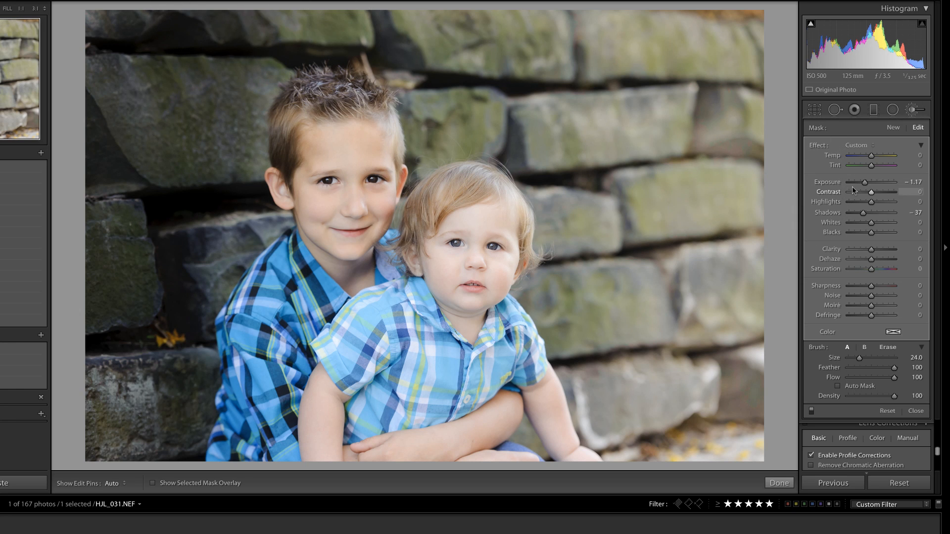
drag(865, 182, 865, 213)
key(k)
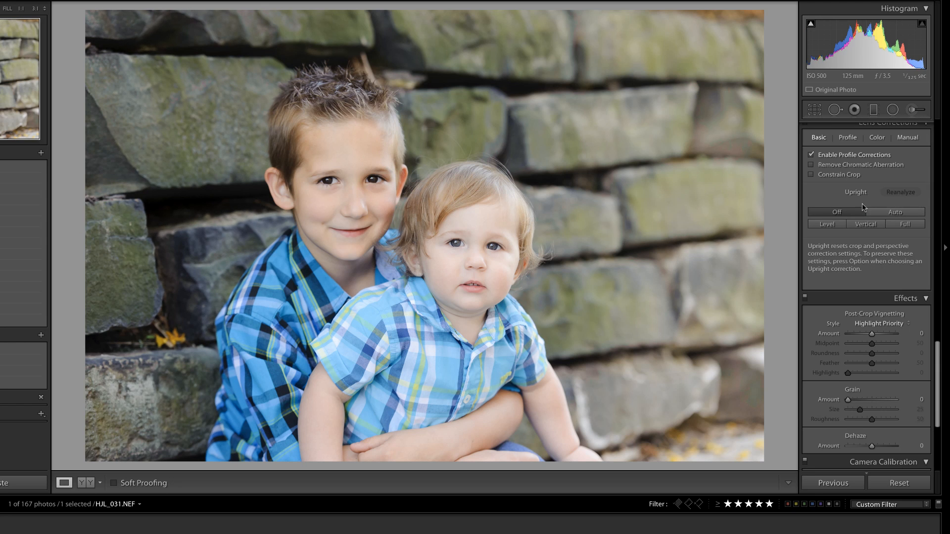
Step: Lower the photo's overall Exposure to -0.50
scroll(868, 210, up, 10)
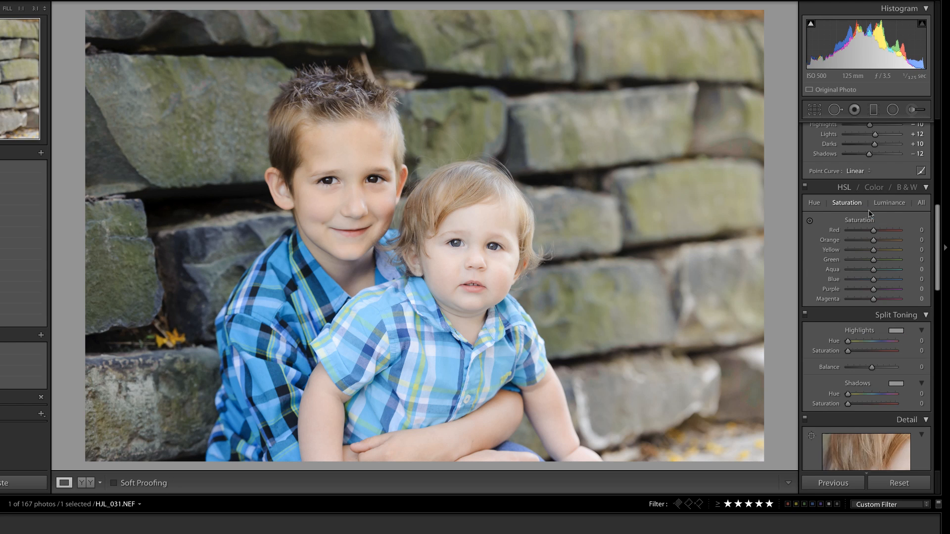
scroll(868, 210, up, 10)
click(871, 214)
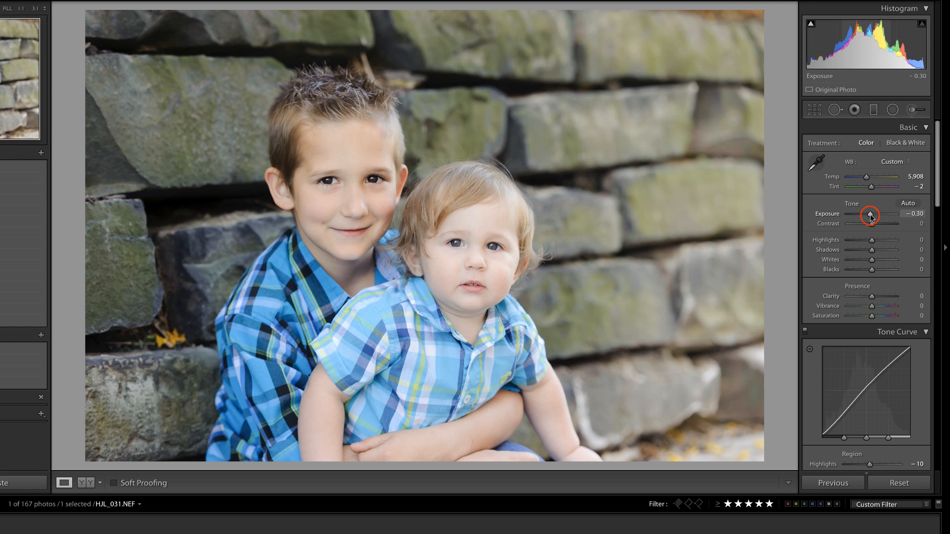
drag(871, 214, 869, 215)
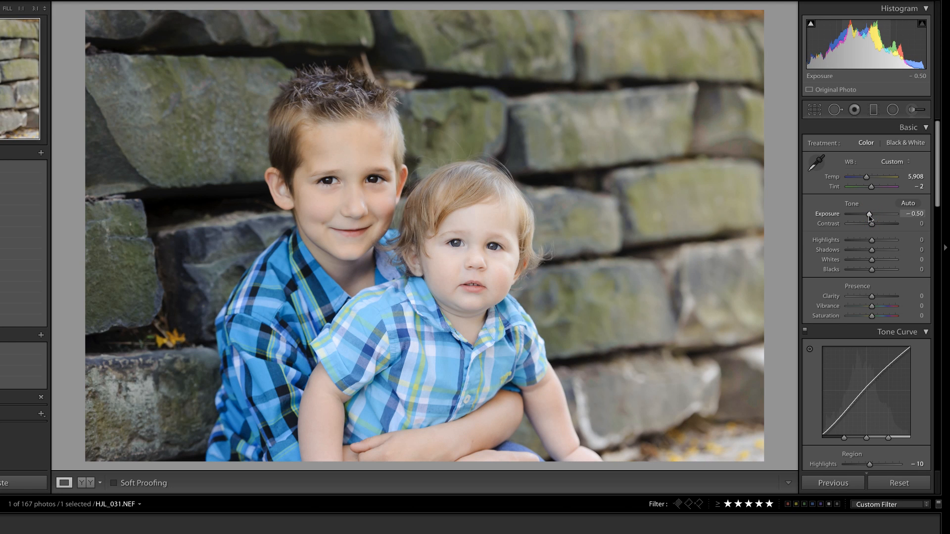
Step: Compare the finished dimensional-light edit with the original photo, ending on the edited version
key(backslash)
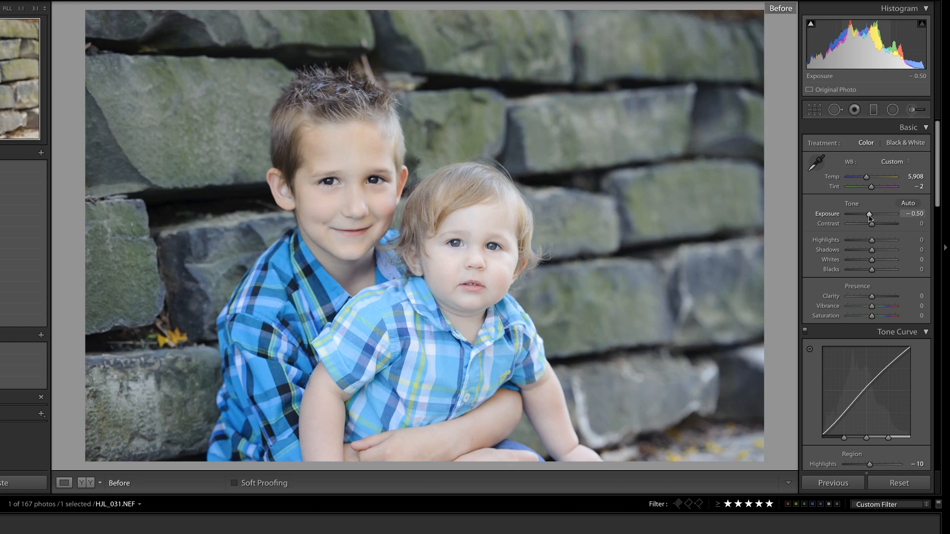
key(backslash)
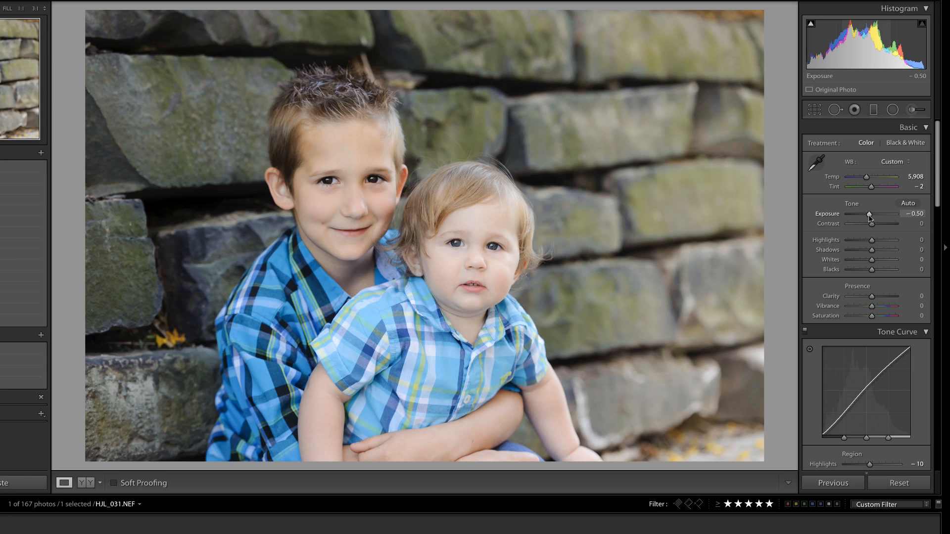
key(backslash)
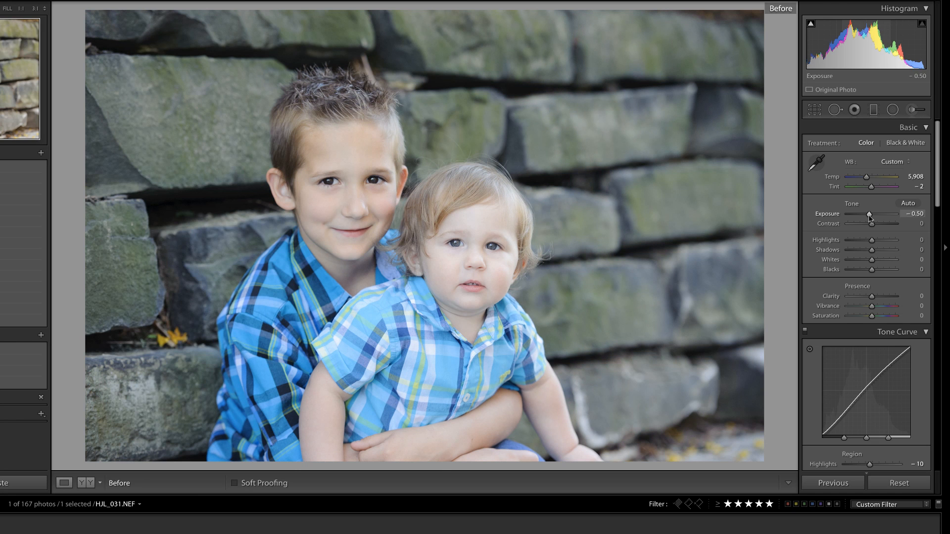
key(backslash)
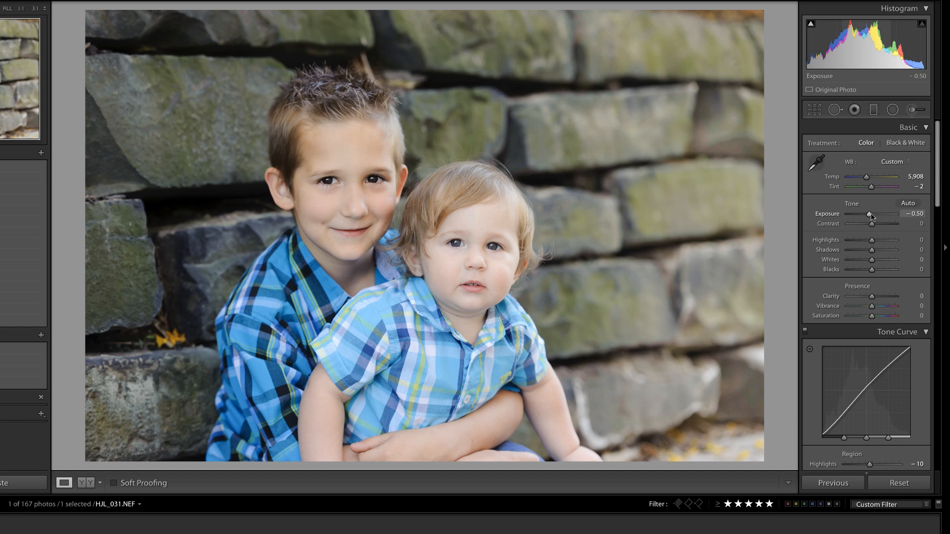
Step: Set the tone curve's point curve to the Low Contrast - Film preset
click(936, 196)
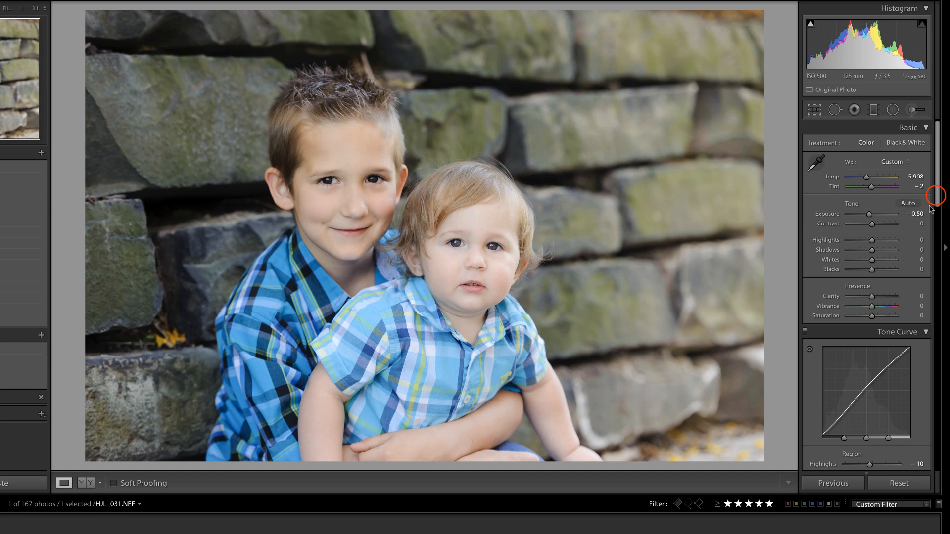
scroll(932, 218, down, 4)
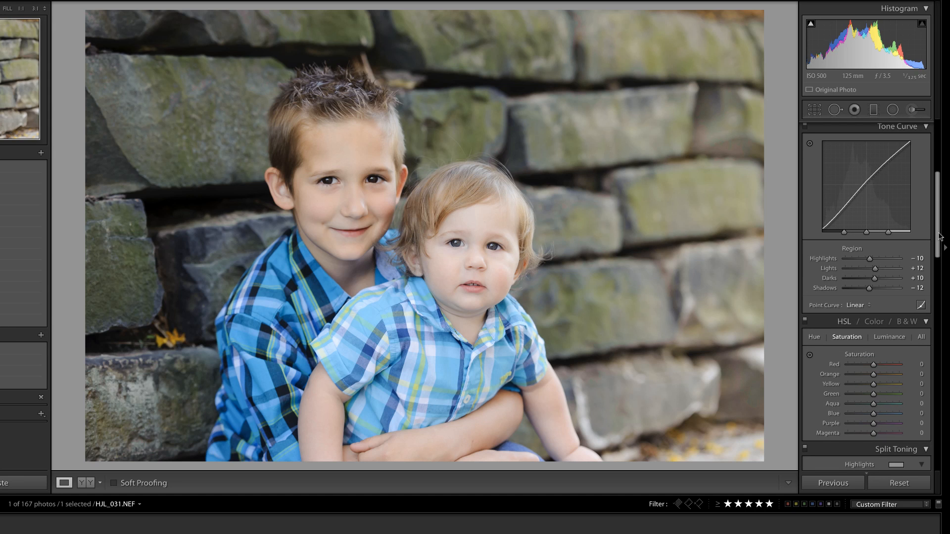
click(858, 305)
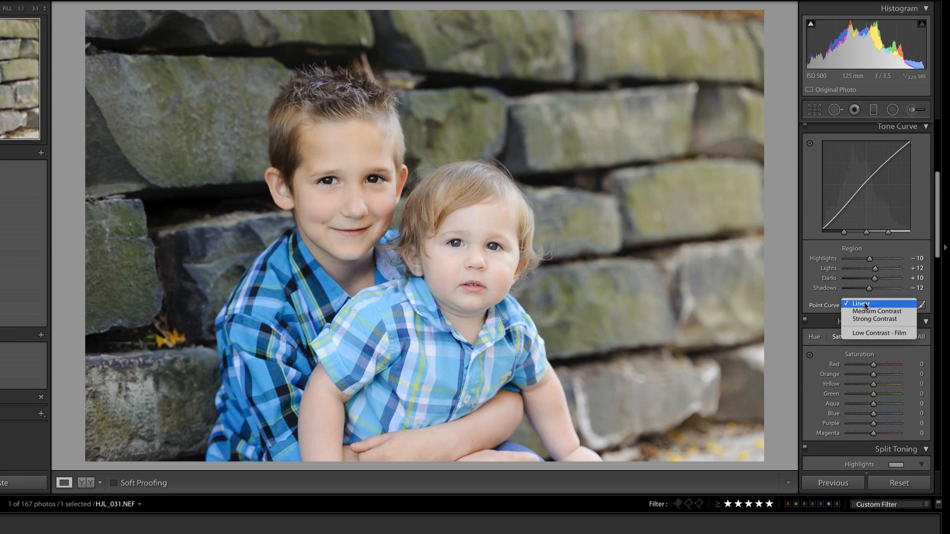
click(874, 335)
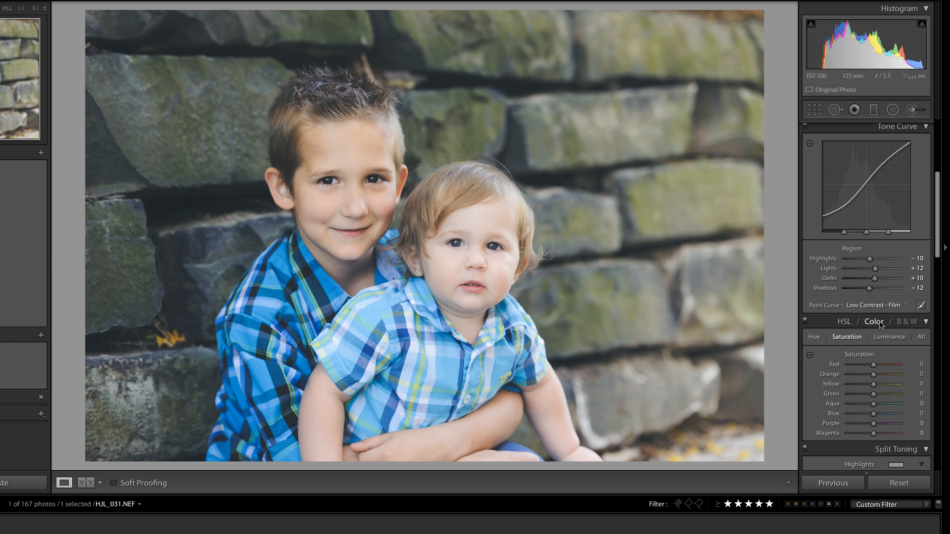
Step: Split-tone the photo with shadows at Hue 25 and Saturation 17, and highlights at Hue 8 and Saturation 6
drag(936, 221, 940, 289)
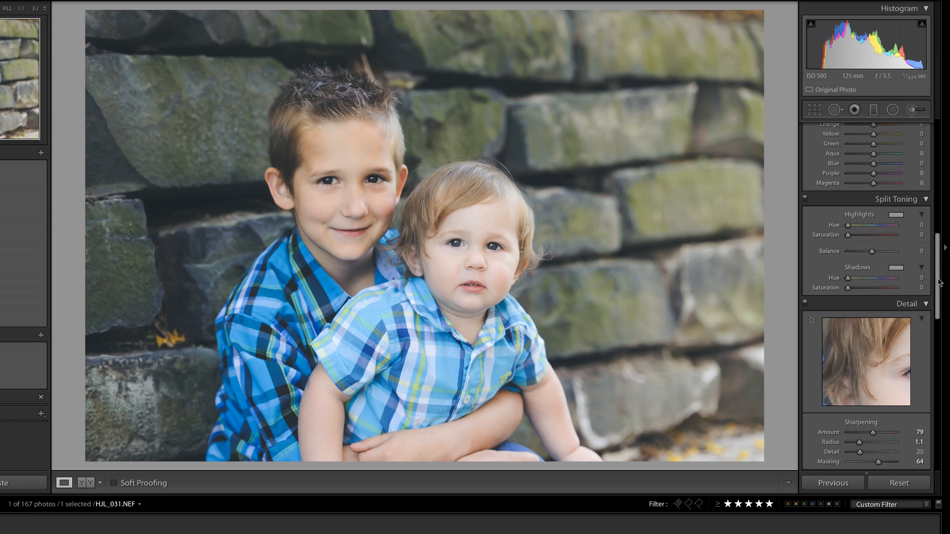
click(848, 280)
mouse_move(848, 280)
mouse_down()
mouse_move(848, 288)
mouse_move(877, 288)
mouse_move(857, 290)
mouse_up()
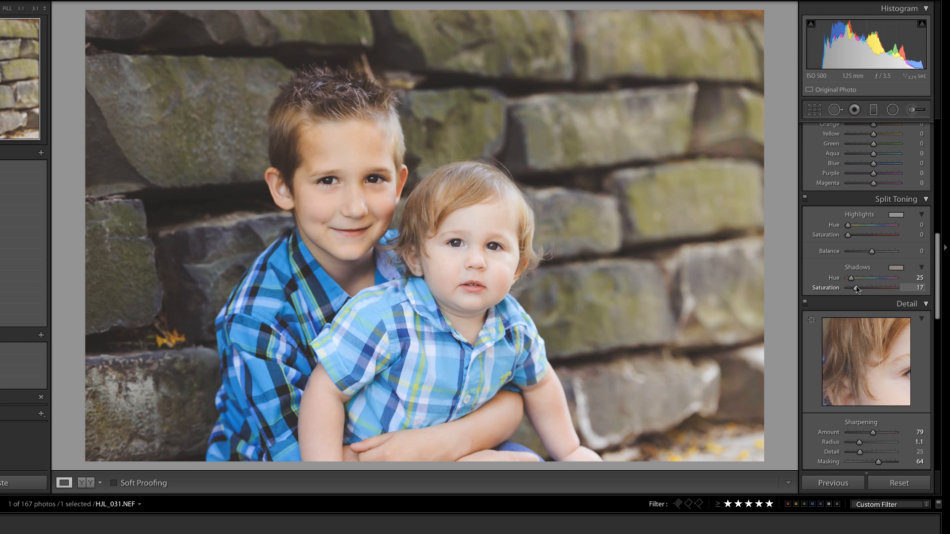
click(848, 225)
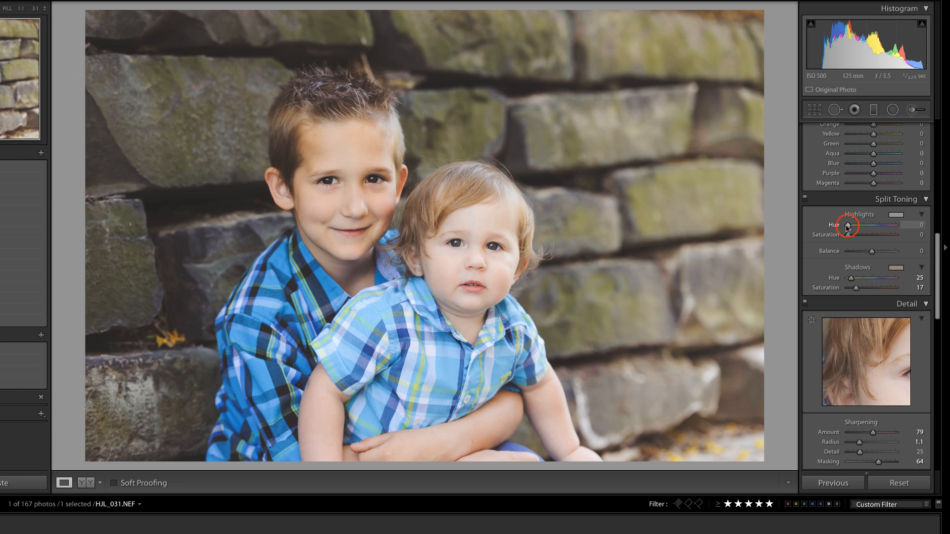
drag(848, 227, 851, 238)
Step: Reduce the split-toning shadow Saturation to 9 and compare the photo without and with the split toning, leaving it enabled
click(855, 289)
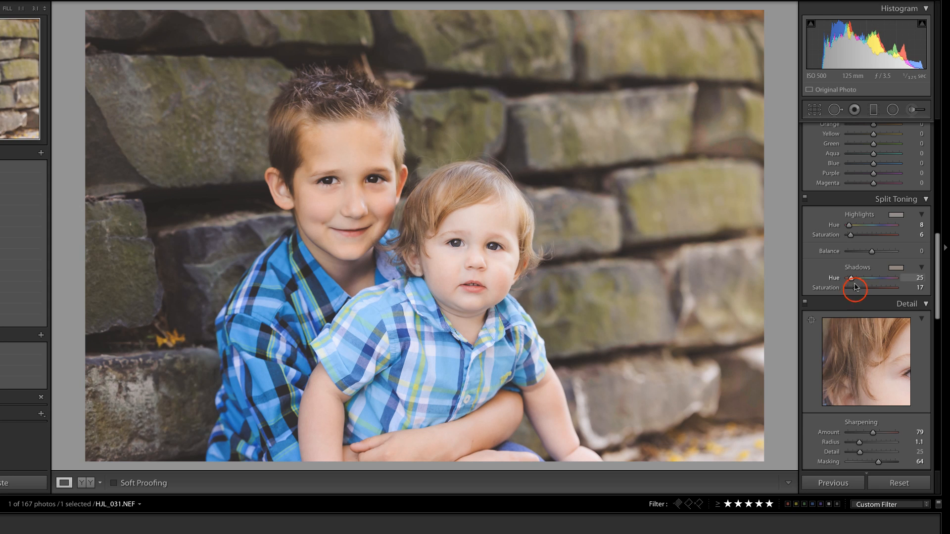
drag(856, 290, 852, 291)
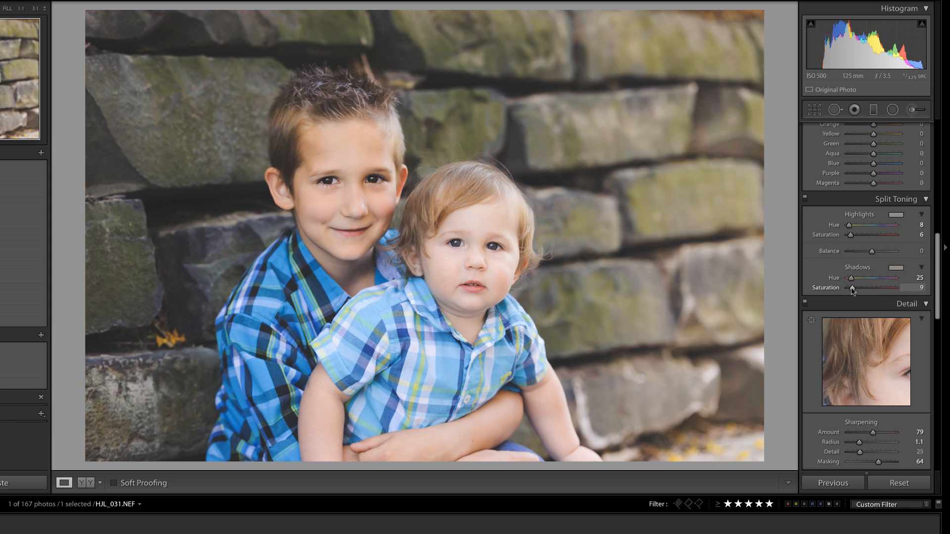
click(805, 199)
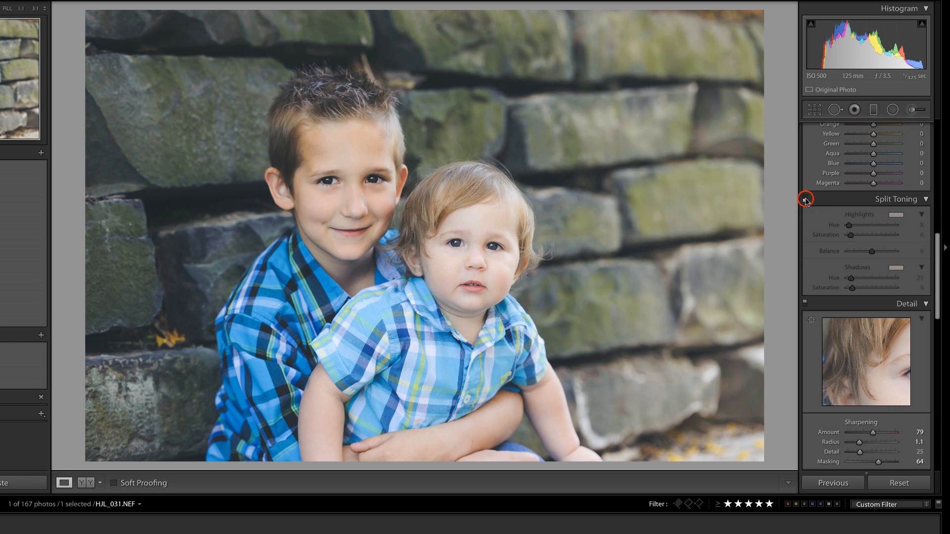
click(804, 199)
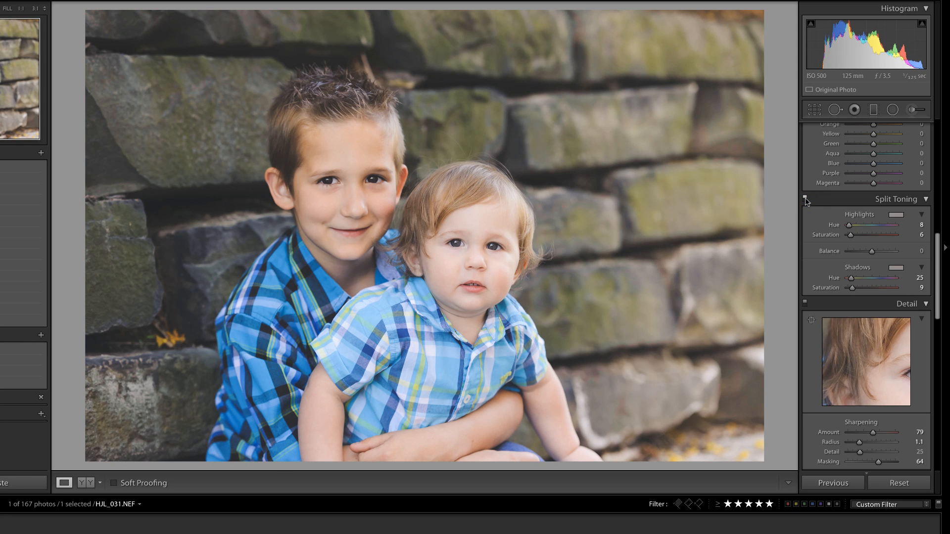